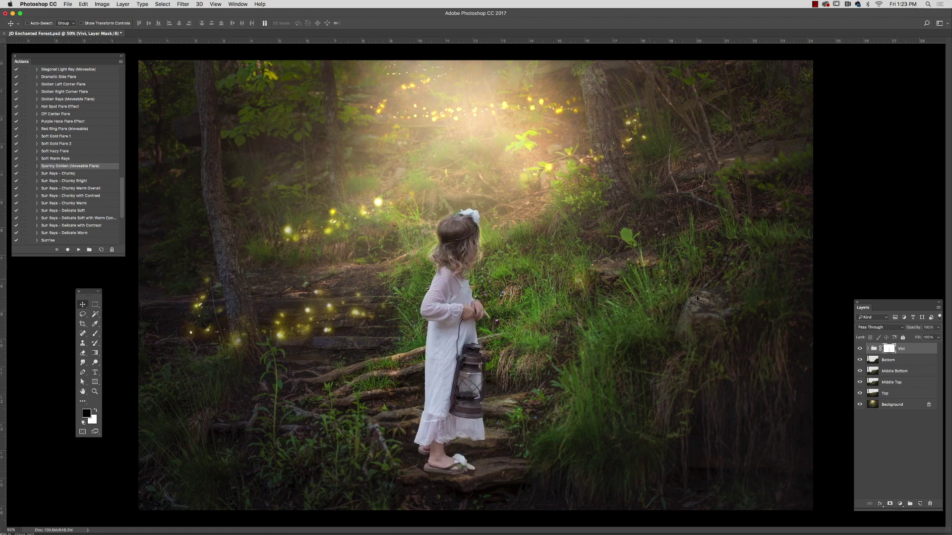
Step: Reposition the girl with the lantern on the lowest stone step of the forest path
mouse_move(470, 343)
left_mouse_down()
mouse_move(449, 304)
mouse_move(417, 286)
mouse_move(438, 286)
mouse_move(434, 256)
mouse_move(480, 339)
left_mouse_up()
left_click_drag(483, 373, 482, 375)
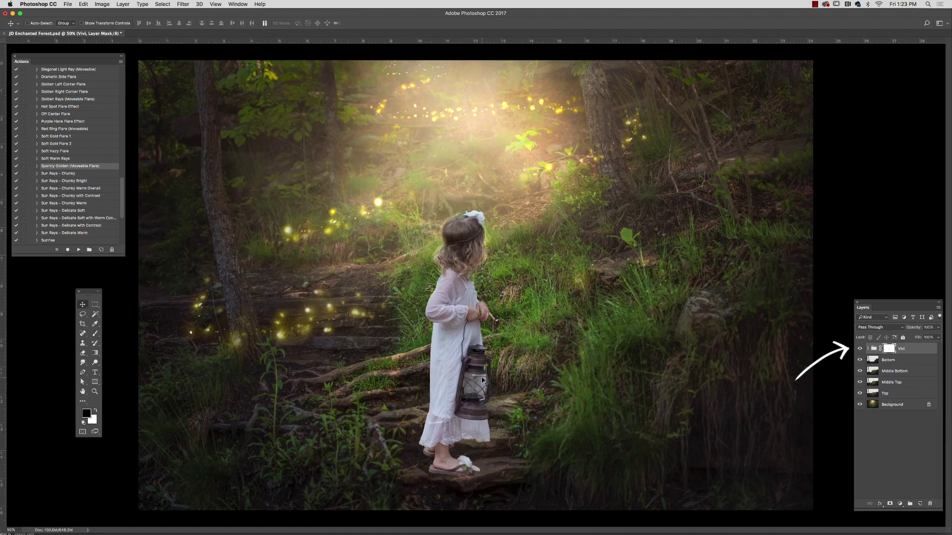
left_click_drag(472, 387, 481, 387)
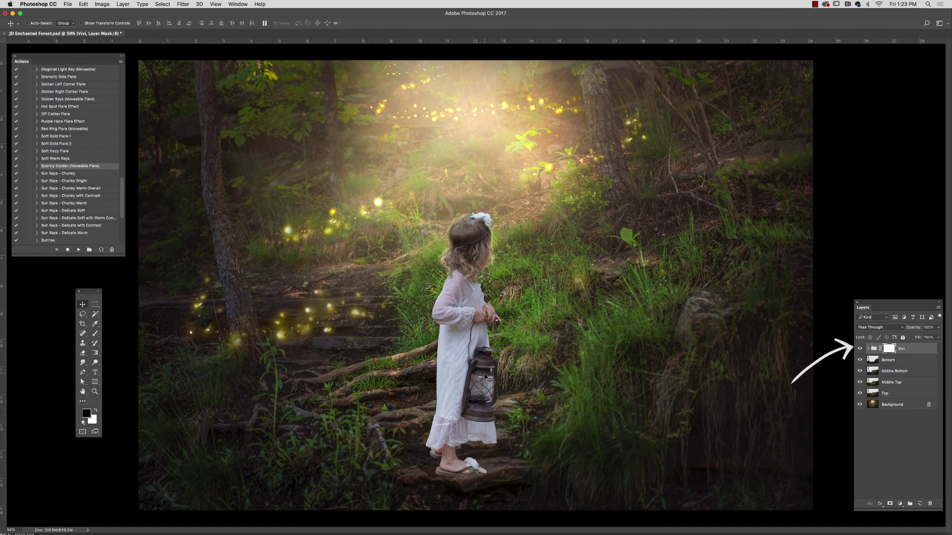
Step: Move the girl's layer group beneath the Bottom layer and place her on the stone ledge farther up the path
left_click_drag(911, 351, 910, 366)
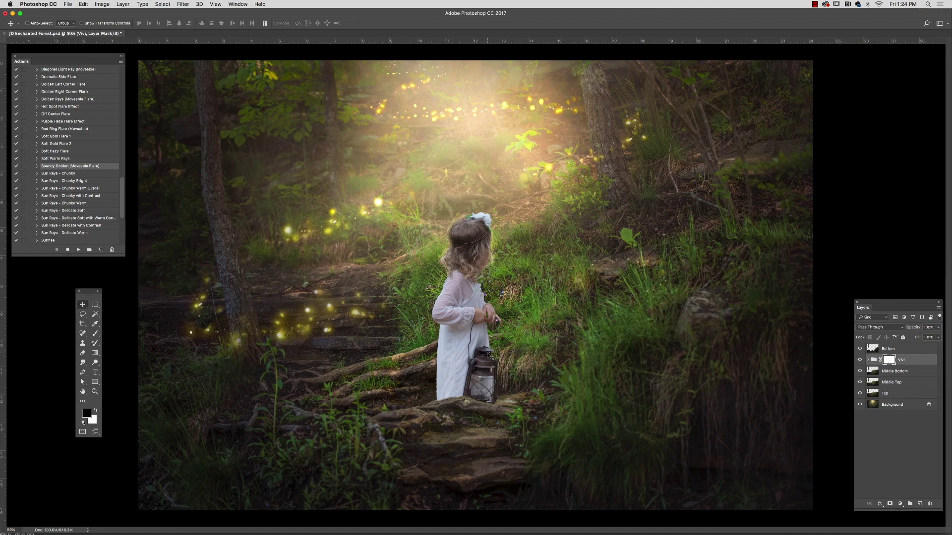
left_click_drag(488, 355, 364, 285)
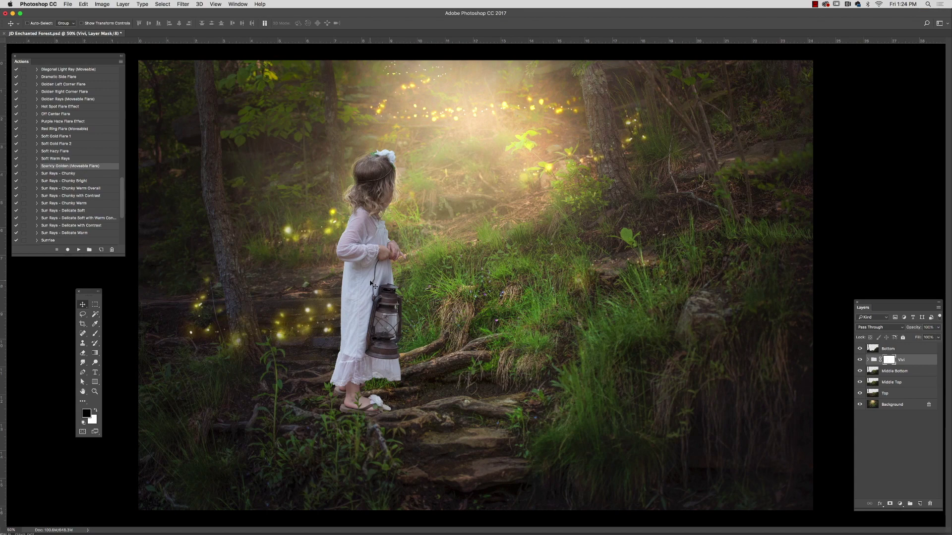
key("shift+Down")
mouse_move(373, 293)
left_mouse_down()
mouse_move(181, 316)
mouse_move(525, 304)
mouse_move(785, 278)
mouse_move(536, 340)
mouse_move(453, 342)
mouse_move(389, 323)
mouse_move(379, 283)
left_mouse_up()
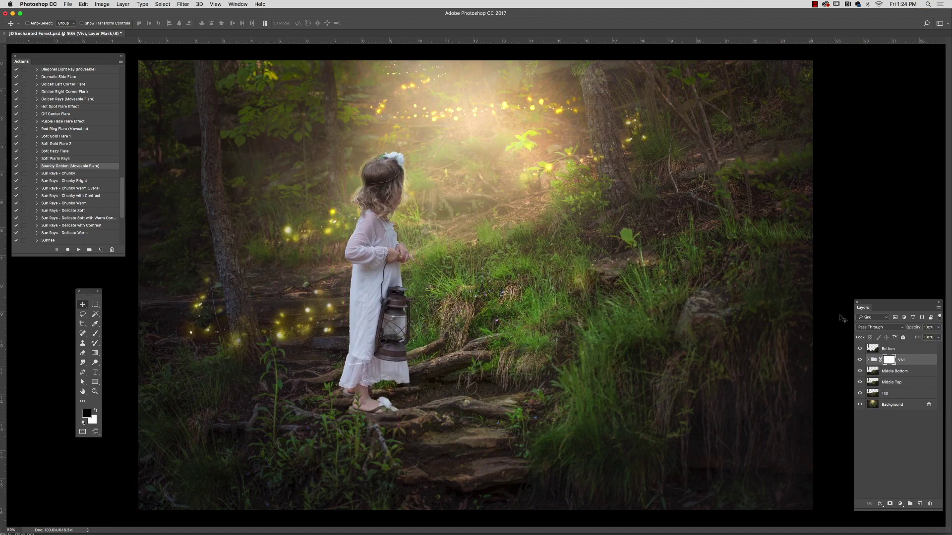
Step: Move the girl's group beneath the Middle Bottom layer and place her behind the tree roots farther up the path
left_click_drag(908, 363, 906, 377)
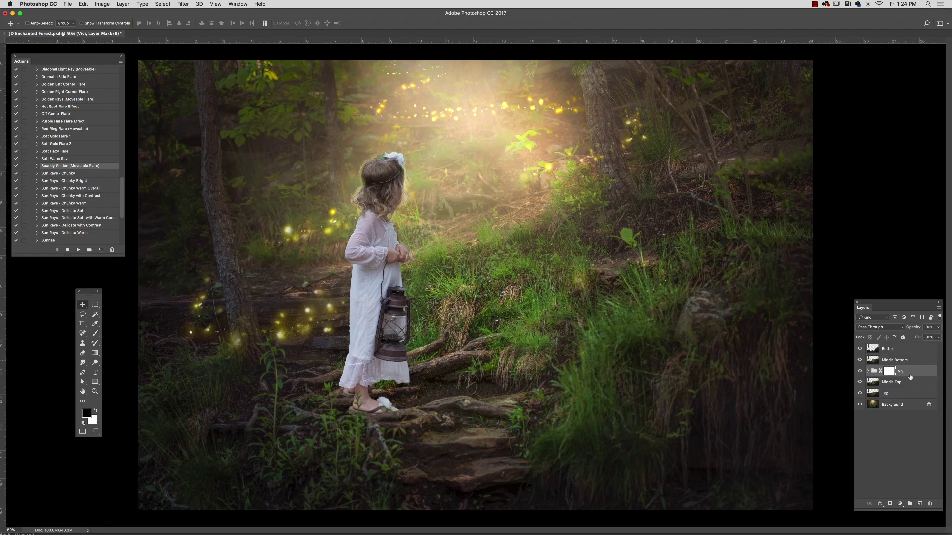
left_click_drag(387, 330, 328, 291)
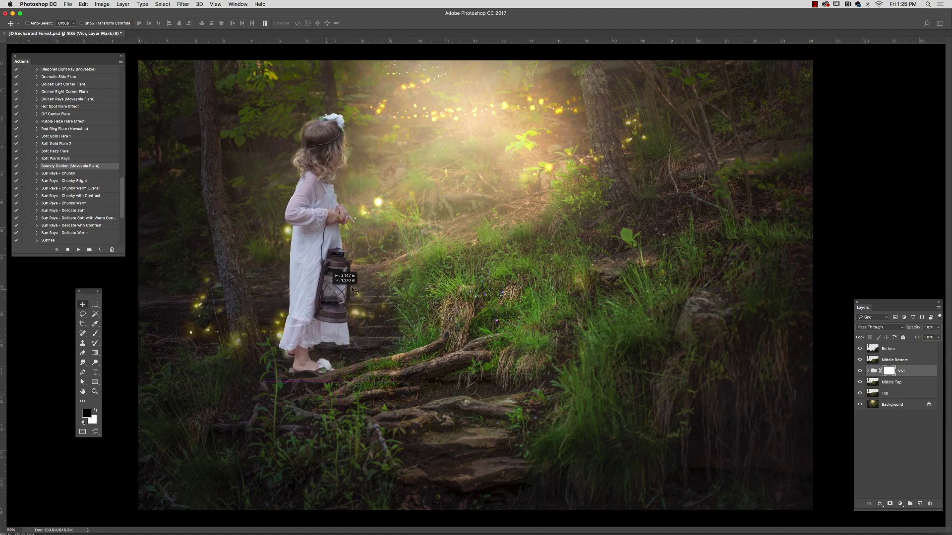
Step: Move the girl's group beneath the Middle Top layer, placing her on the higher step and scaling her down slightly
left_click_drag(912, 373, 910, 392)
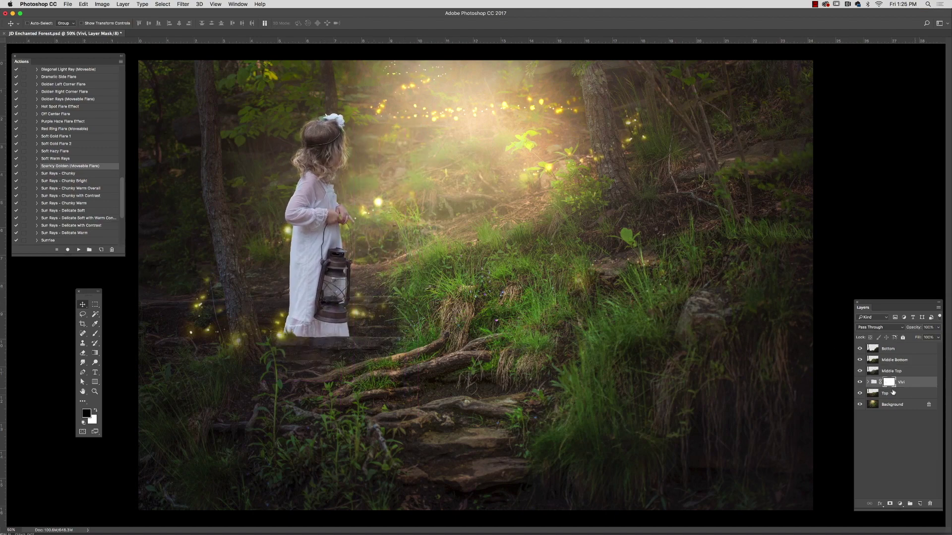
left_click_drag(330, 297, 332, 258)
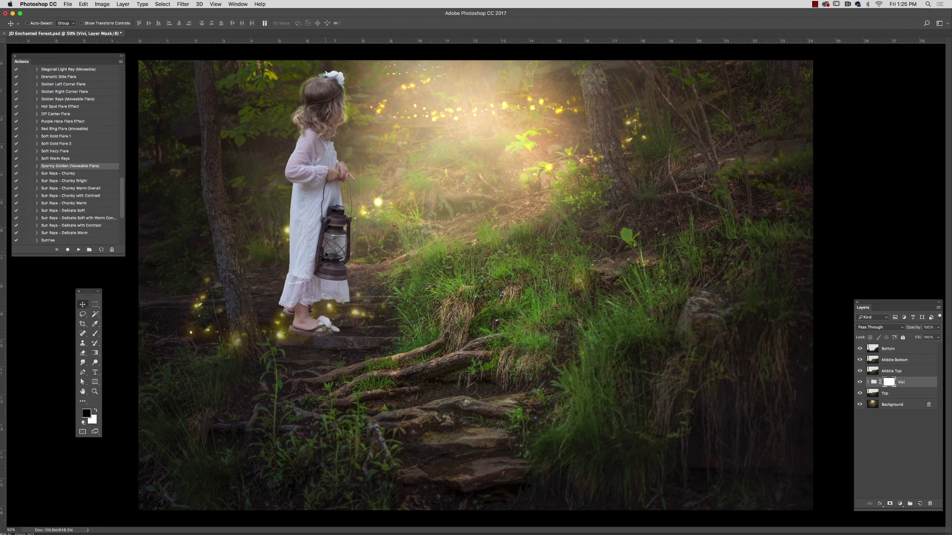
key("super+t")
left_click_drag(357, 69, 341, 99)
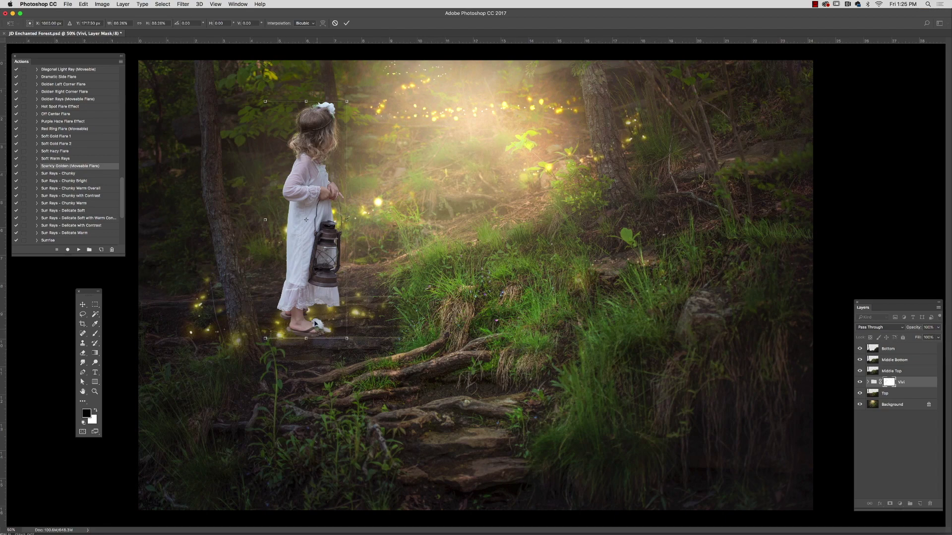
key("Return")
Step: Move the girl's group beneath the Top layer and shift her farther up the forest path
mouse_move(319, 196)
left_mouse_down()
mouse_move(238, 197)
mouse_move(406, 210)
mouse_move(549, 201)
mouse_move(440, 221)
mouse_move(314, 206)
mouse_move(425, 193)
mouse_move(333, 200)
left_mouse_up()
left_click_drag(906, 382, 908, 399)
left_click_drag(313, 281, 349, 220)
Step: Return the girl's group to just above the Middle Top layer and place her feet behind the roots
left_click_drag(912, 392, 911, 365)
left_click_drag(329, 242, 312, 307)
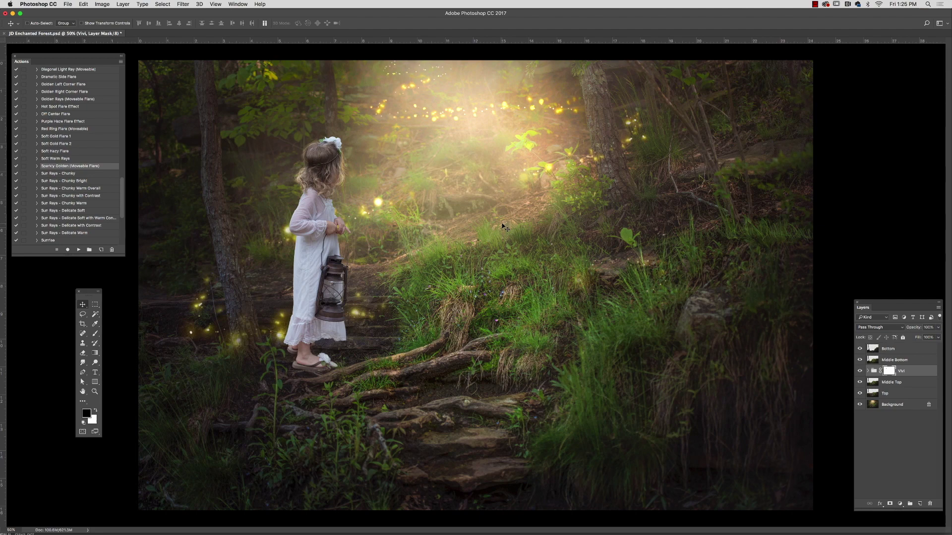
Step: Add the Sparkly Golden (Moveable Flare) overlay at 30% scale and position it over the girl's lantern
scroll(104, 78, "up", 4)
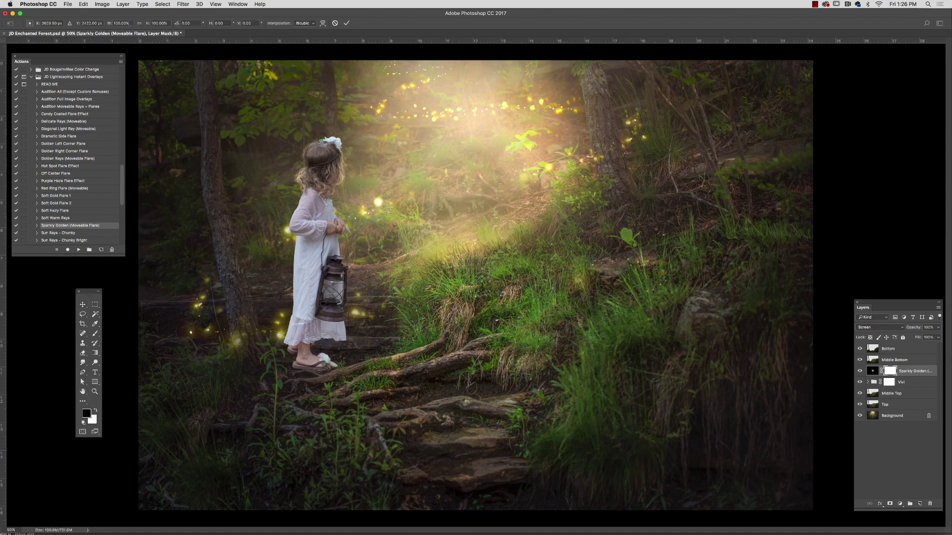
type("40")
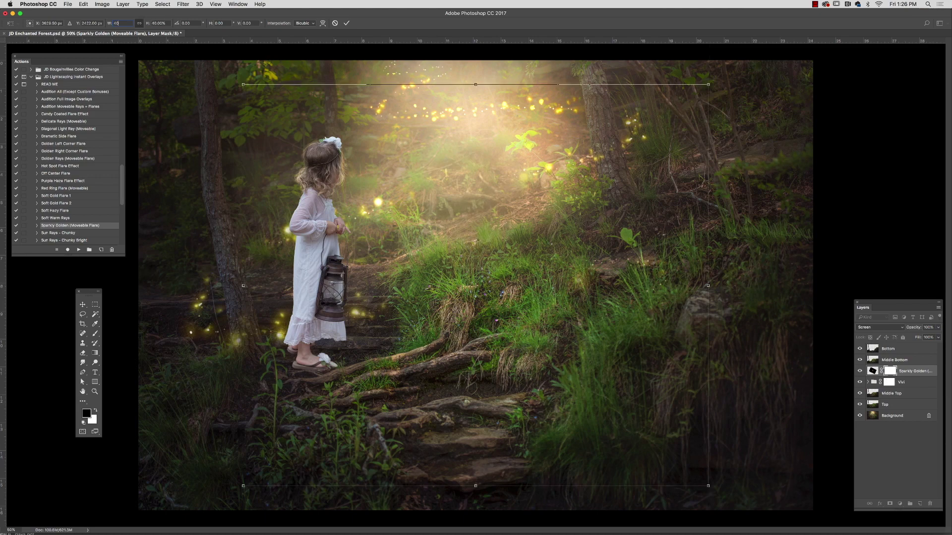
type("30")
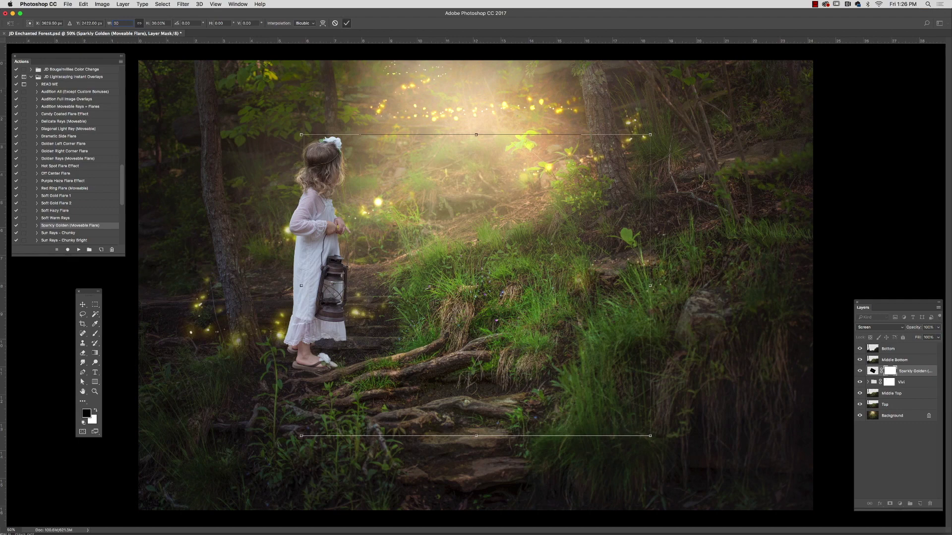
key("Return")
left_click_drag(451, 173, 381, 217)
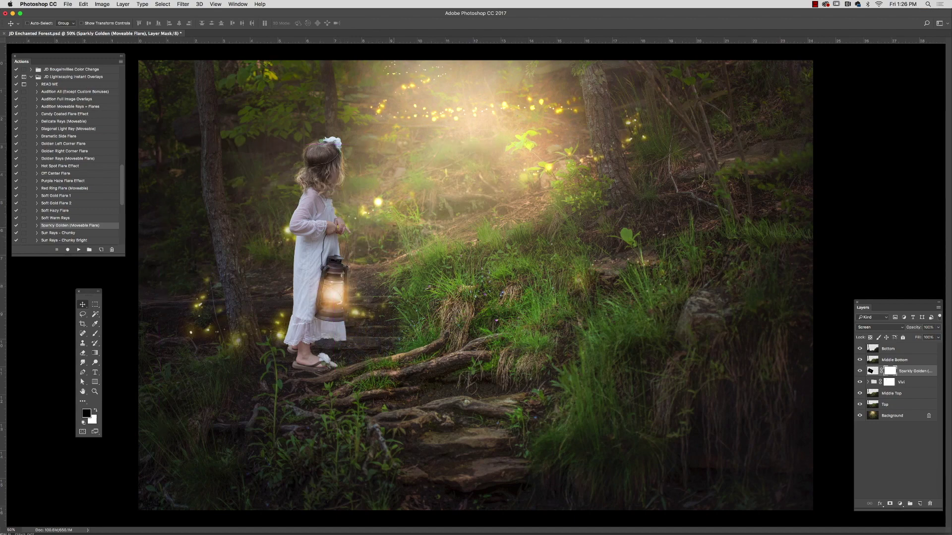
left_click_drag(396, 220, 396, 214)
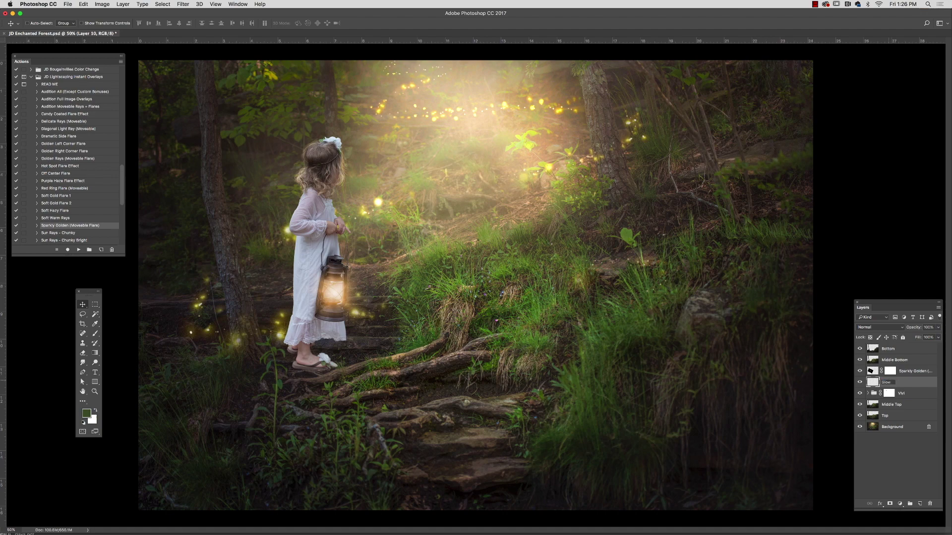
Step: Name the new layer Glow and place it directly beneath the girl's group
key("Return")
left_click_drag(934, 381, 917, 399)
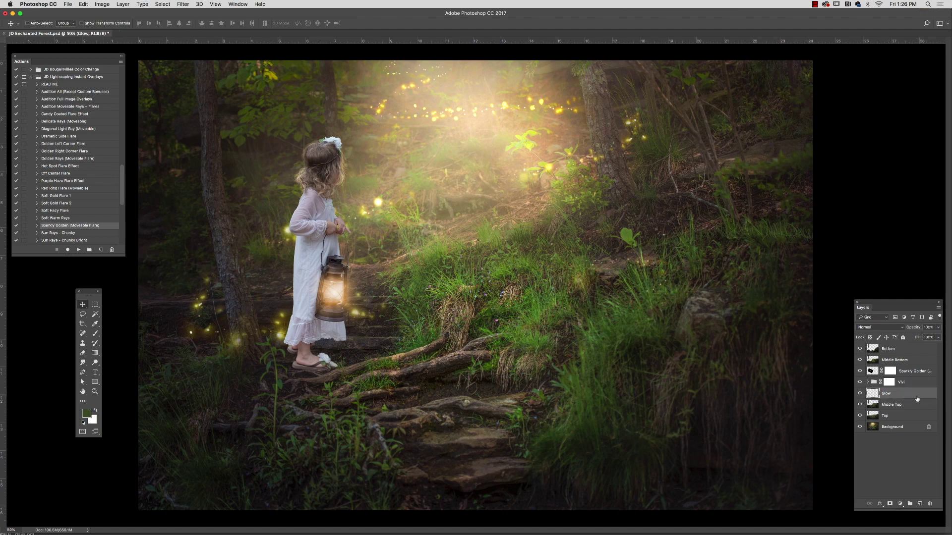
Step: Paint a soft glow around the lantern on the Glow layer with a large low-opacity brush, using a color sampled from its light
left_click(96, 324)
left_click(332, 296)
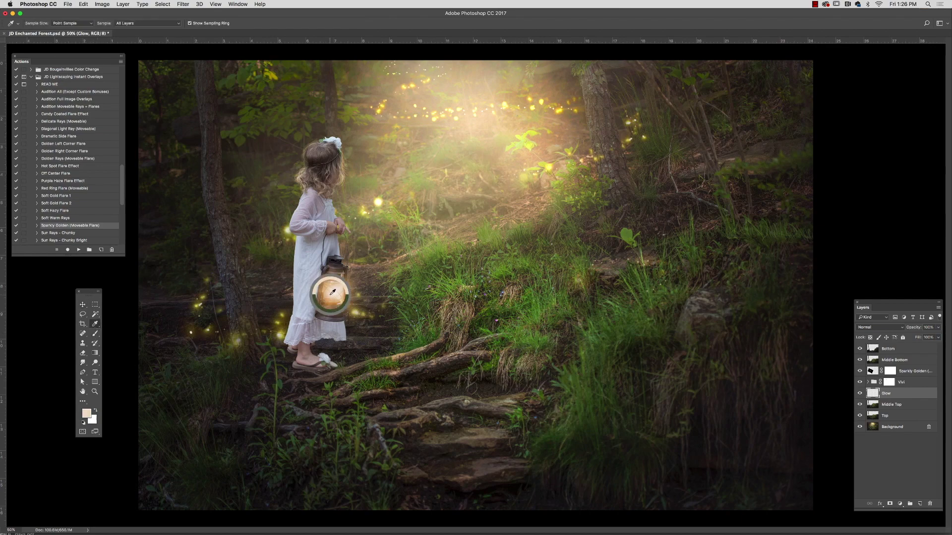
left_click(329, 292)
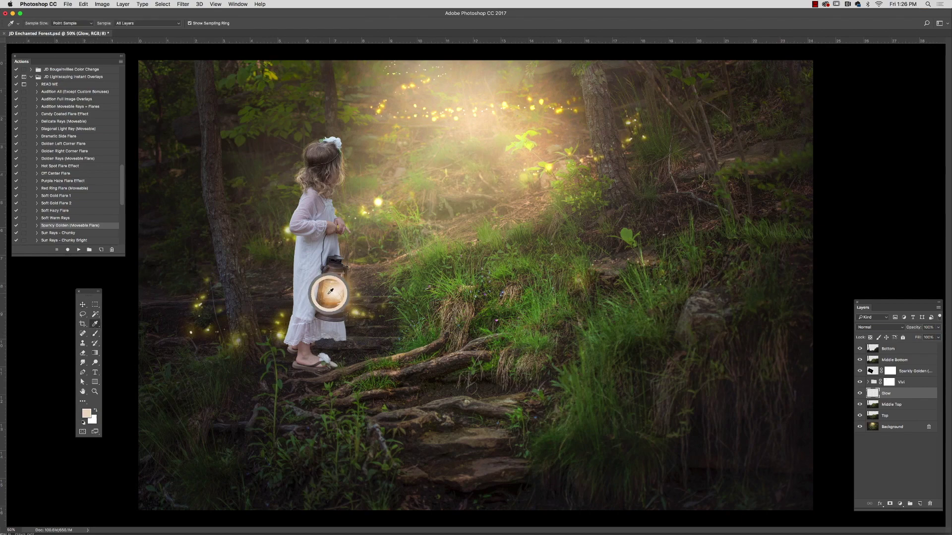
left_click(96, 334)
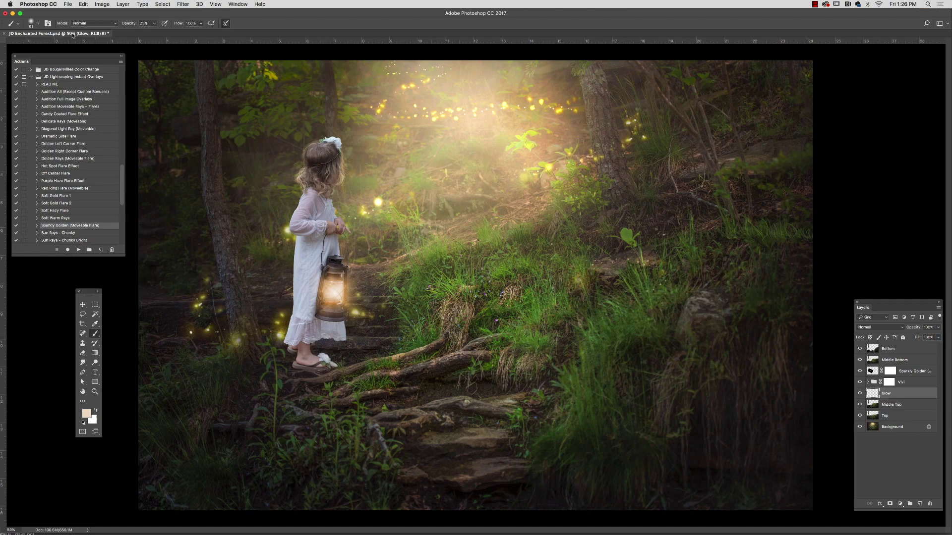
left_click(38, 24)
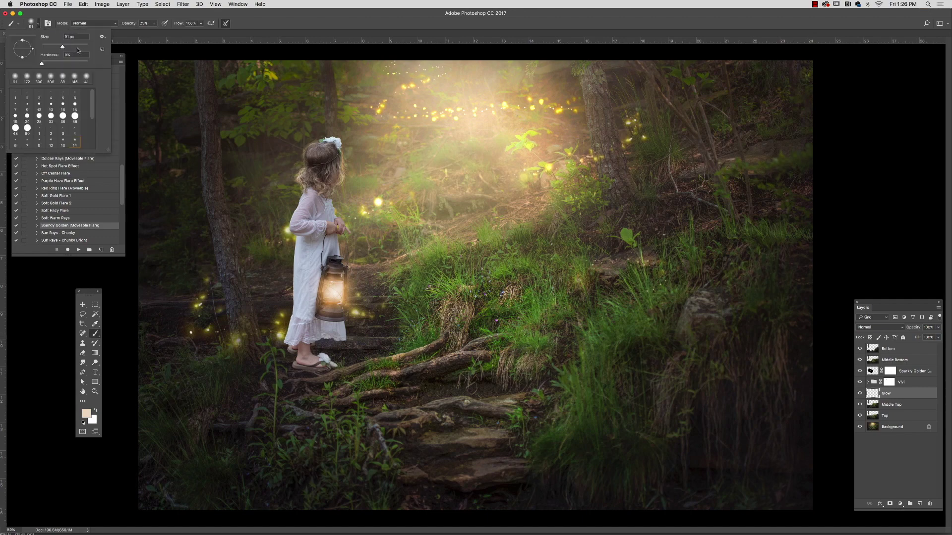
left_click(155, 24)
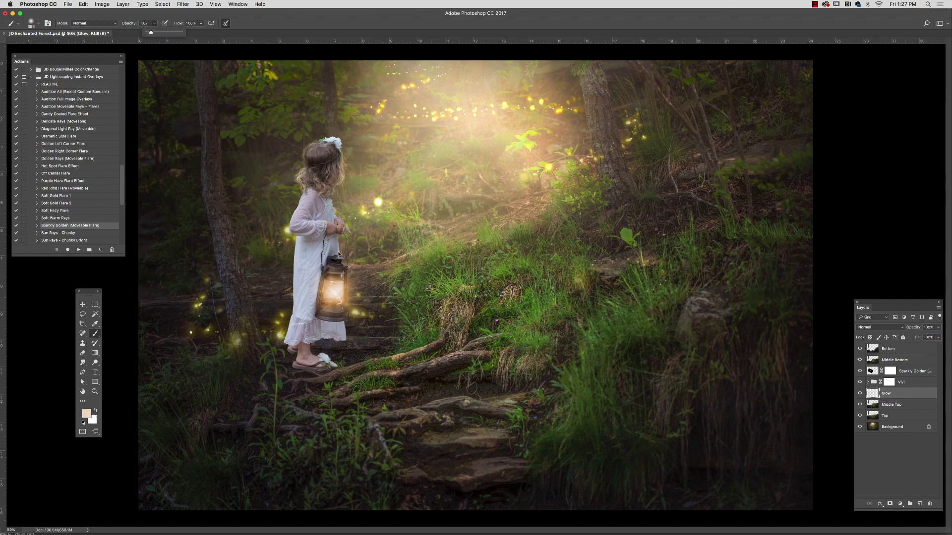
left_click(368, 268)
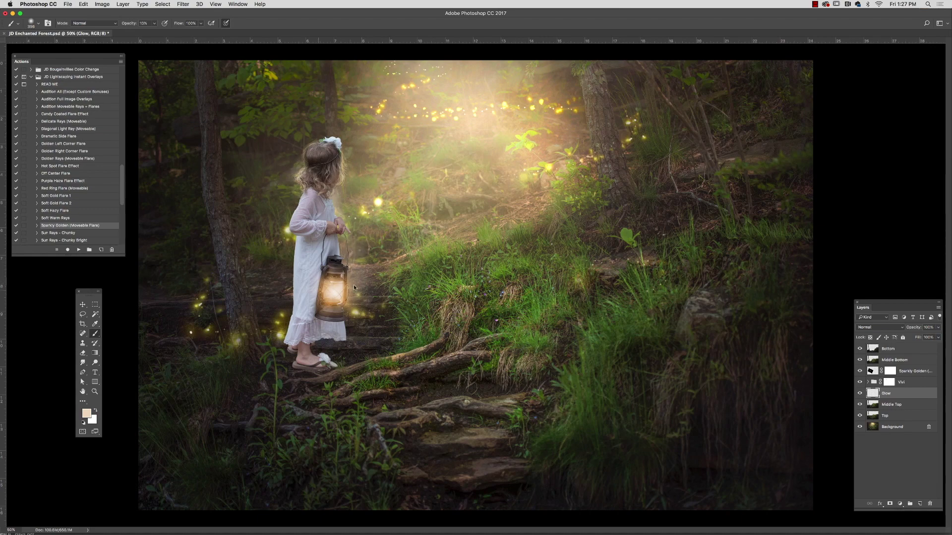
left_click_drag(585, 118, 549, 145)
Step: Group the flare, girl and Glow layers together, and toggle the group's visibility to check the combined result
left_click(904, 372)
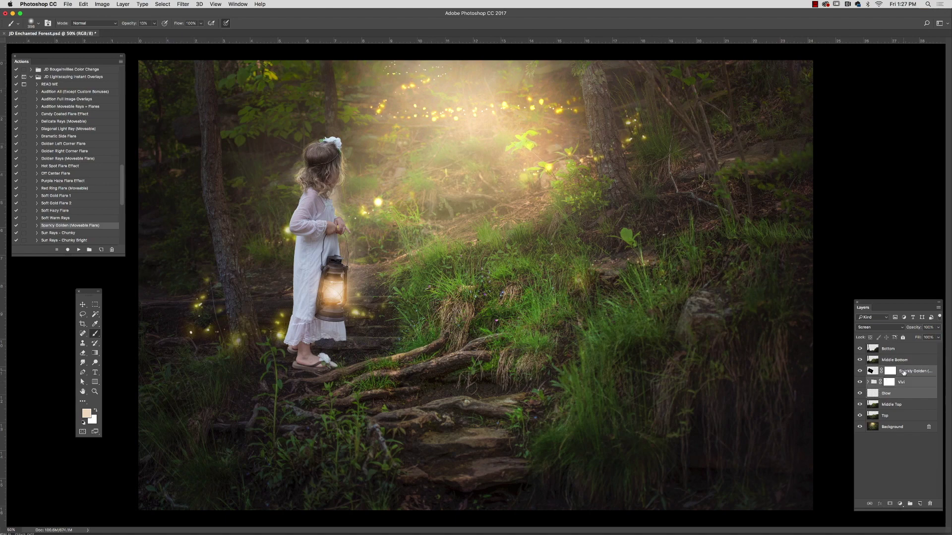
left_click(910, 506)
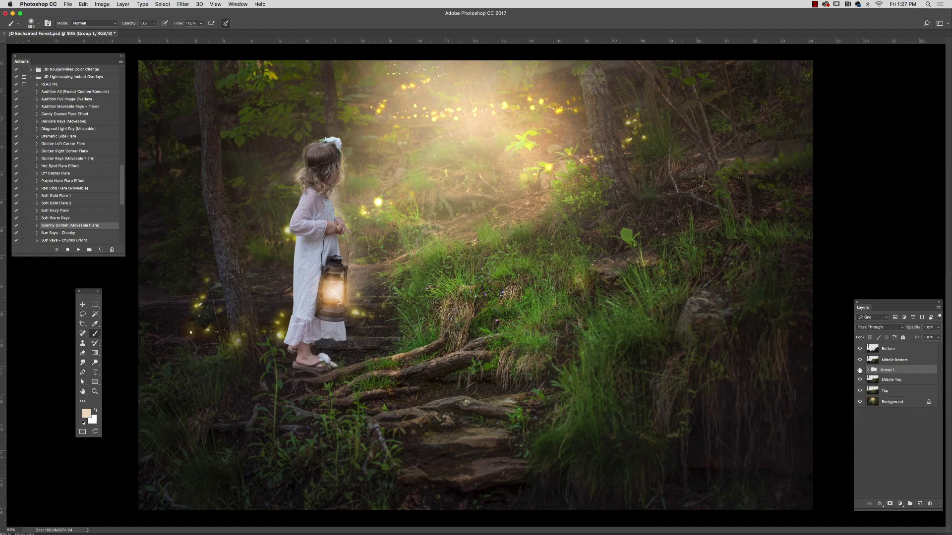
left_click(859, 370)
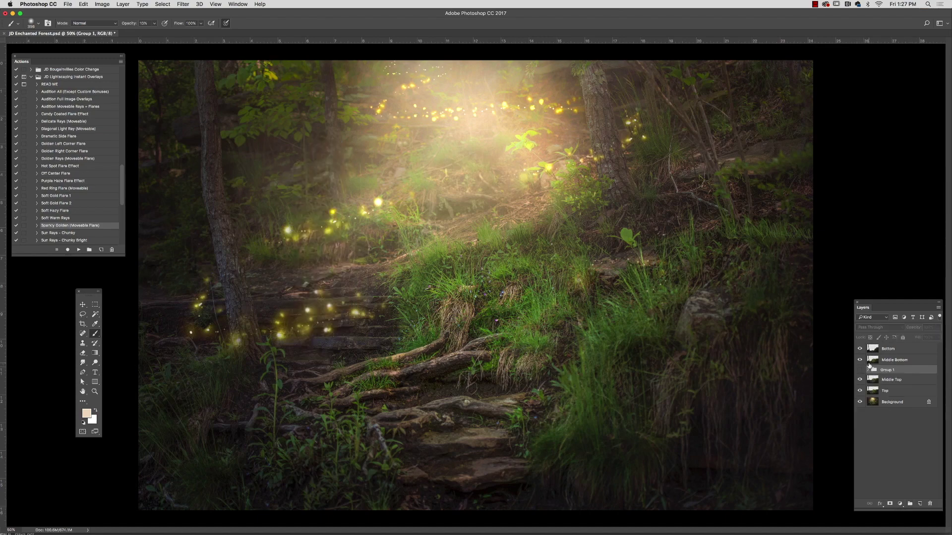
left_click(860, 370)
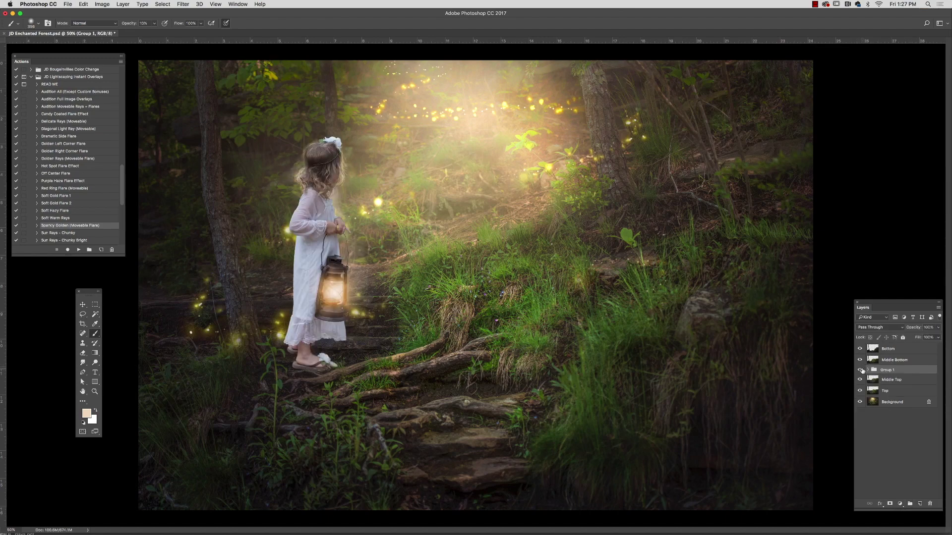
Step: Move the new group above the Middle Bottom layer and place the girl behind the lower stone ledge
left_click_drag(895, 370, 895, 356)
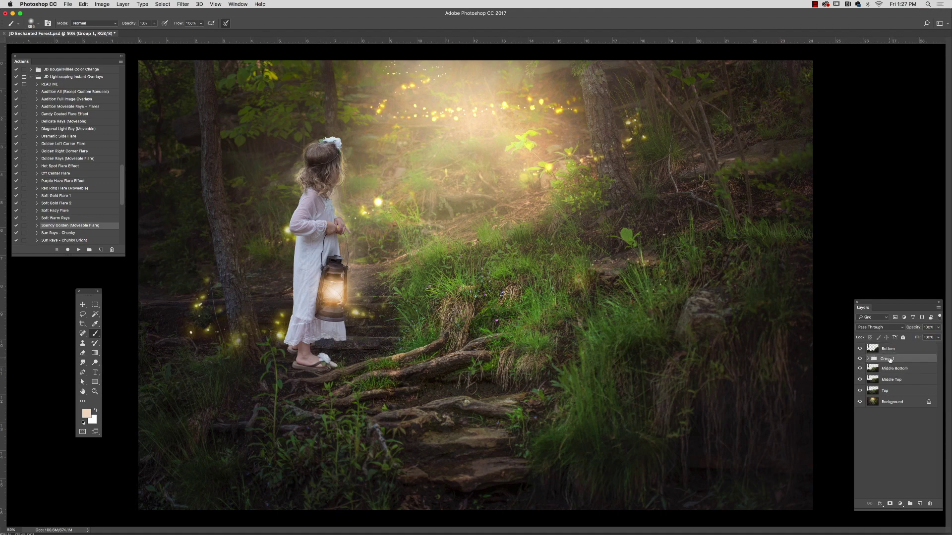
left_click_drag(894, 370, 895, 361)
left_click(82, 304)
left_click_drag(330, 277, 442, 309)
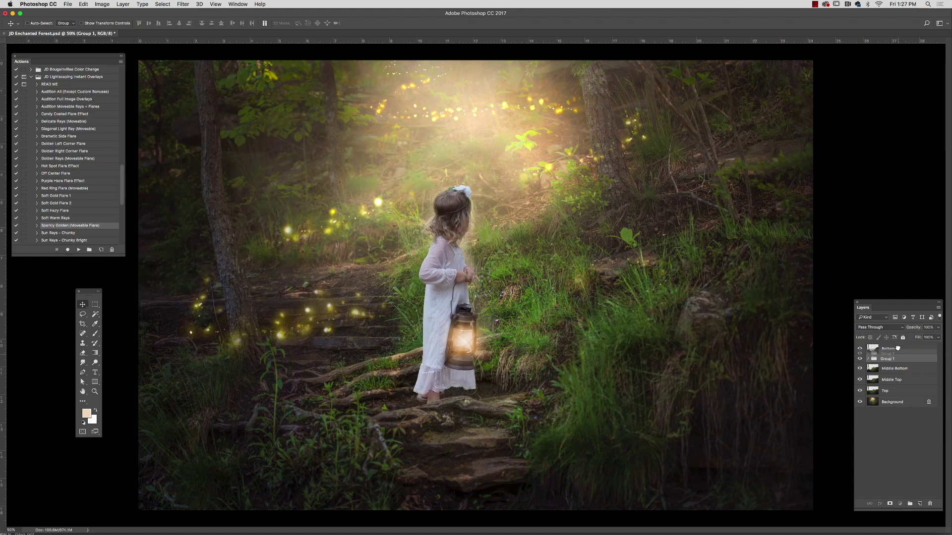